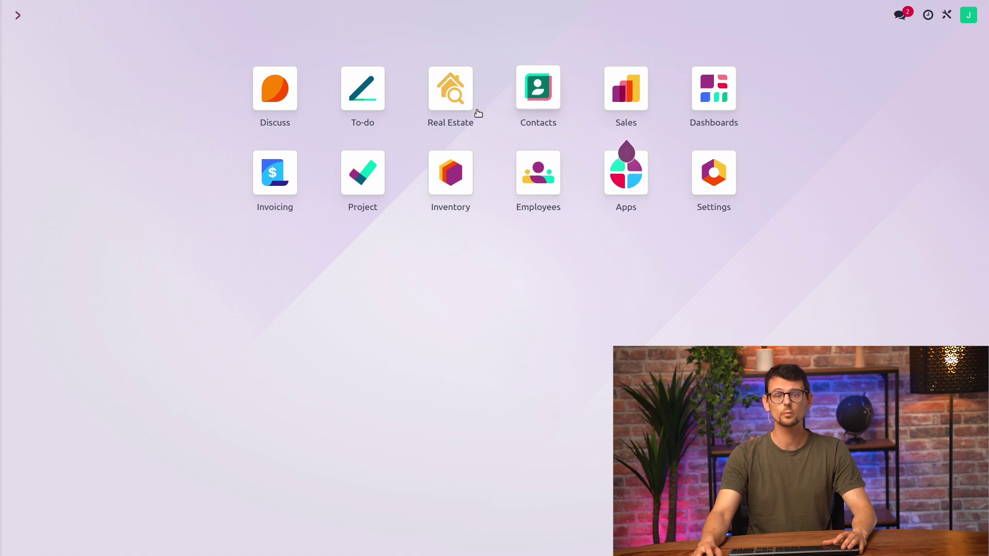
# In Studio for the Real Estate app, start a new automation rule from the Automations tab
pyautogui.click(456, 101)
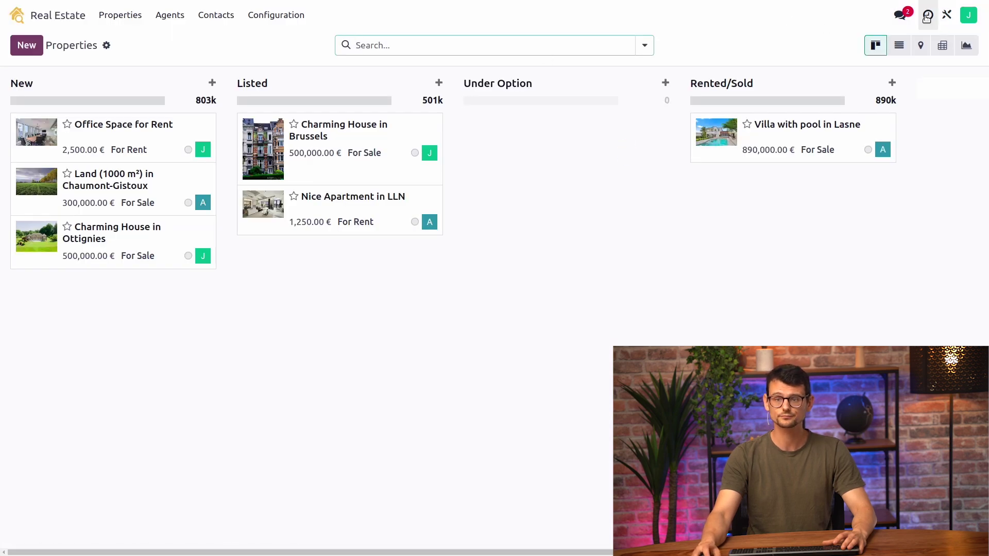
pyautogui.click(946, 15)
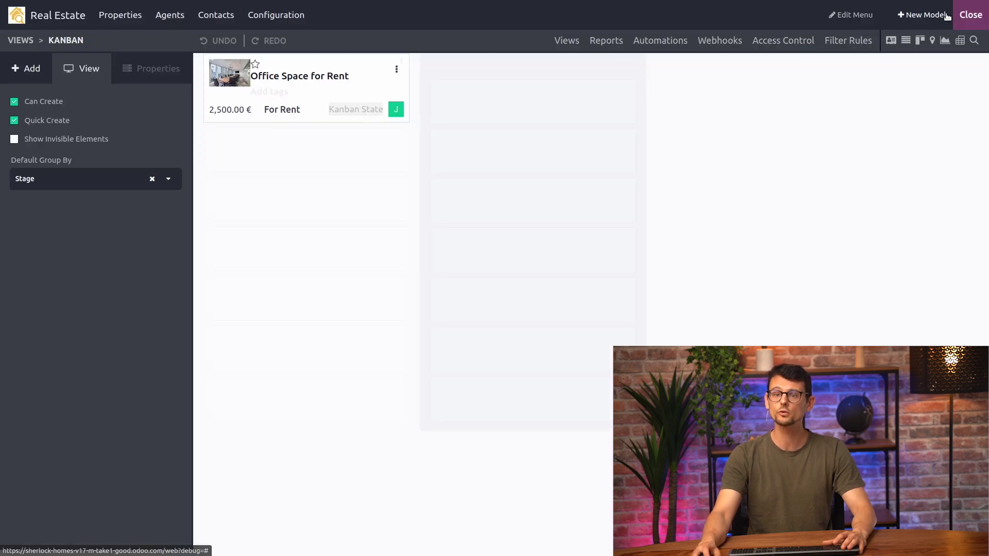
pyautogui.click(660, 41)
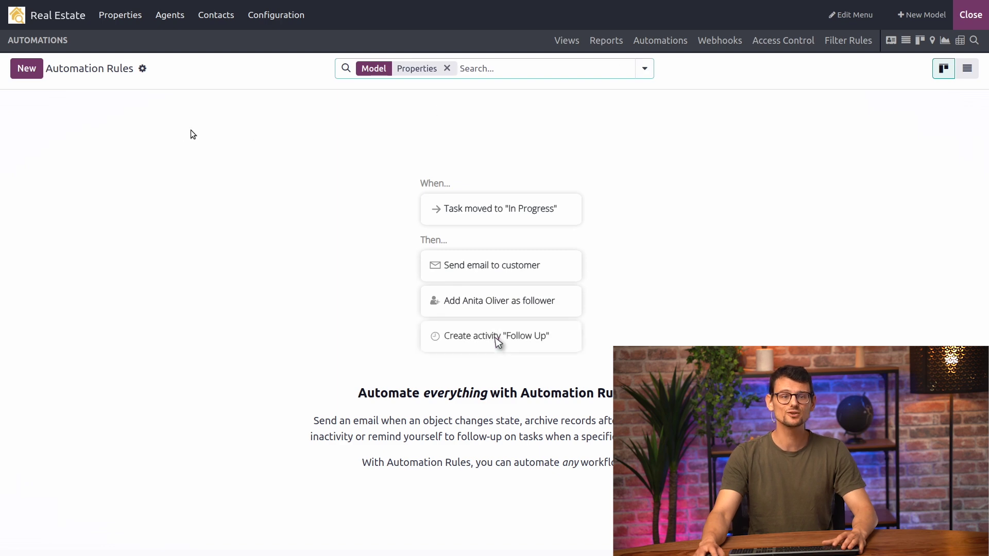
pyautogui.click(34, 73)
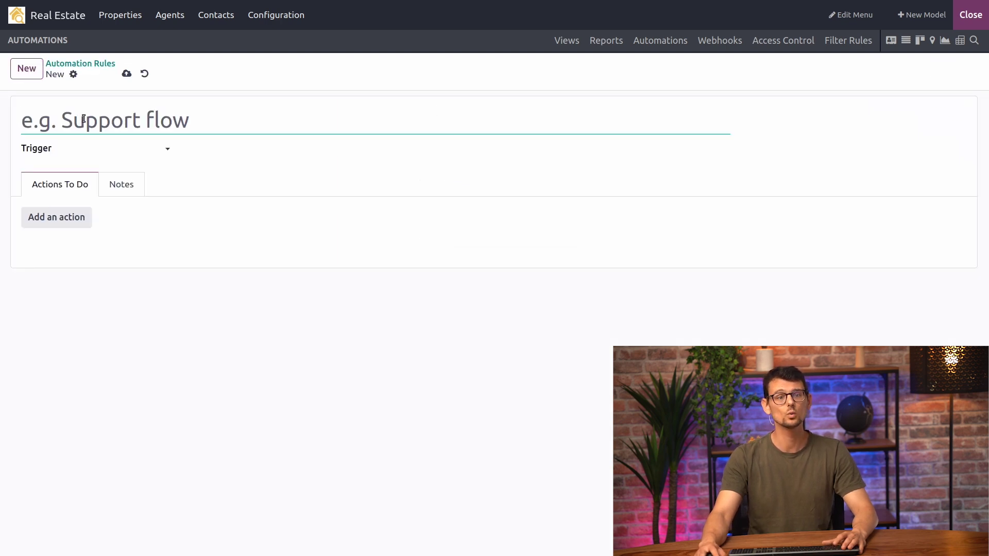
# Name the rule 'VIP properties' and set its trigger to On save
pyautogui.write('VIP')
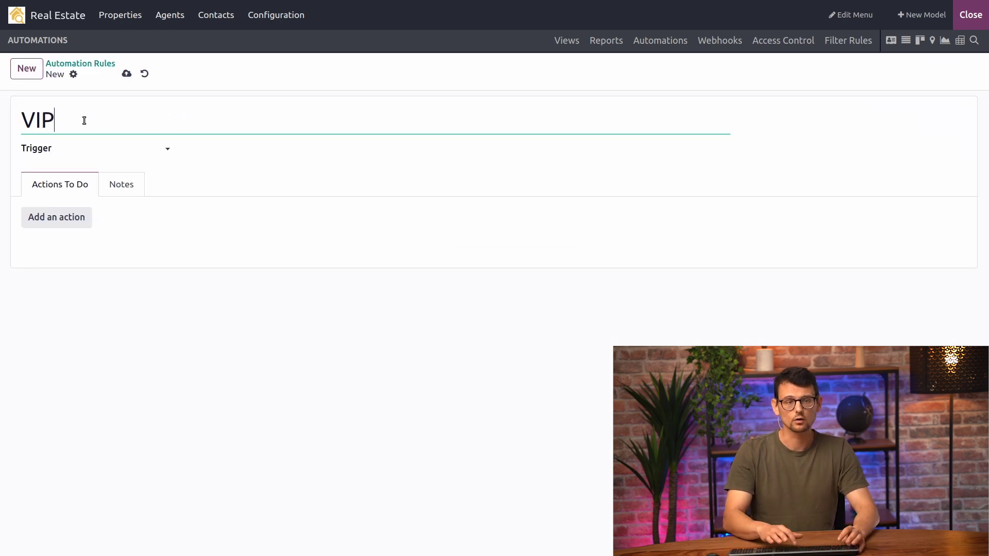
pyautogui.write(' properties')
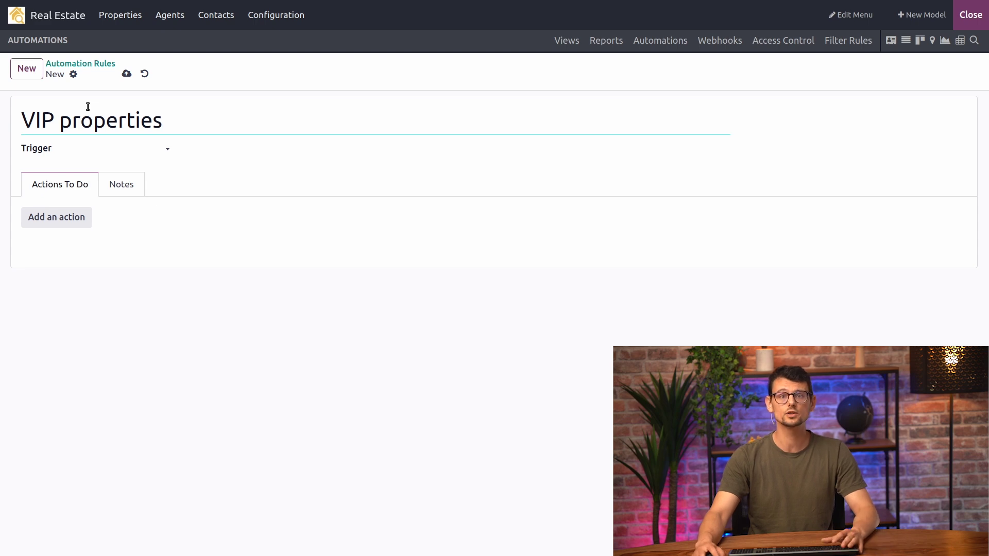
pyautogui.click(106, 149)
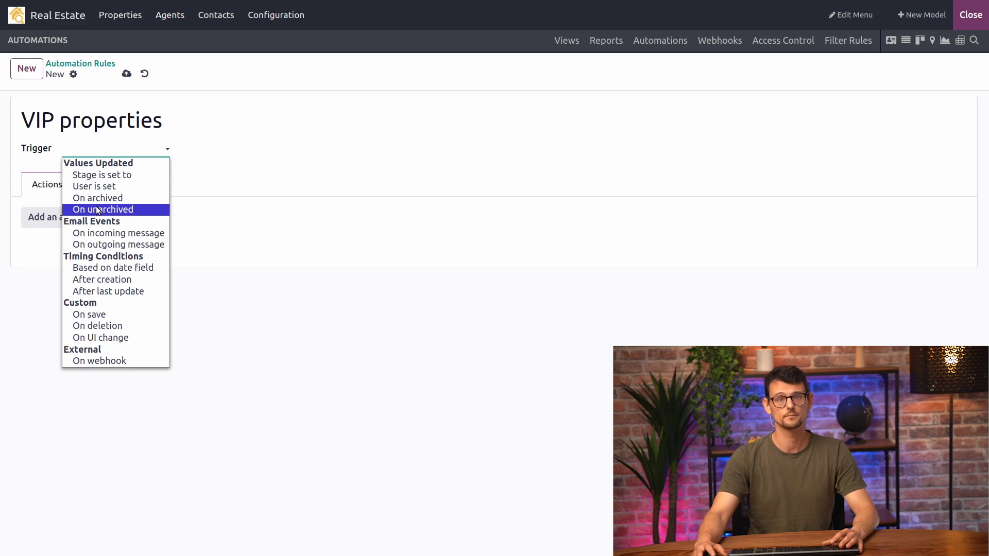
pyautogui.click(112, 311)
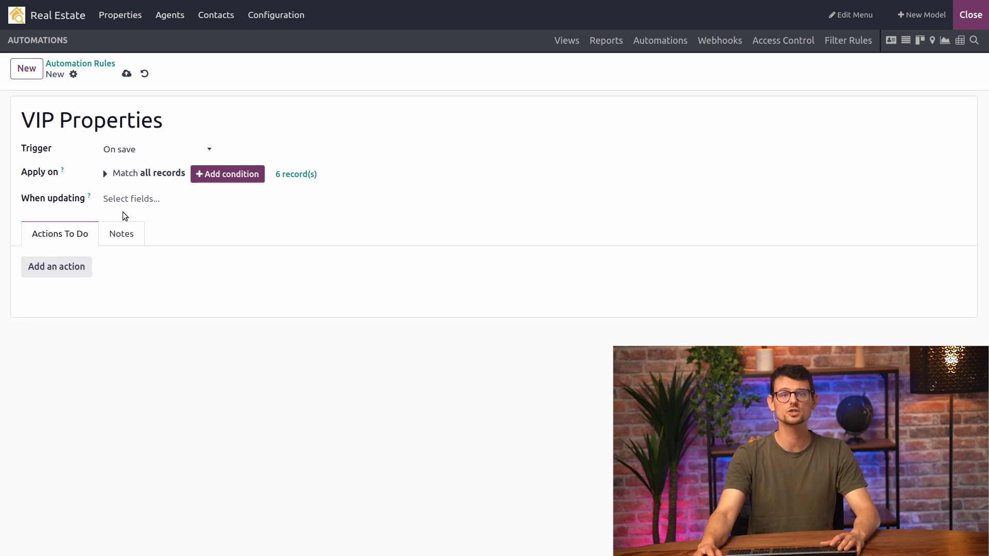
pyautogui.click(121, 197)
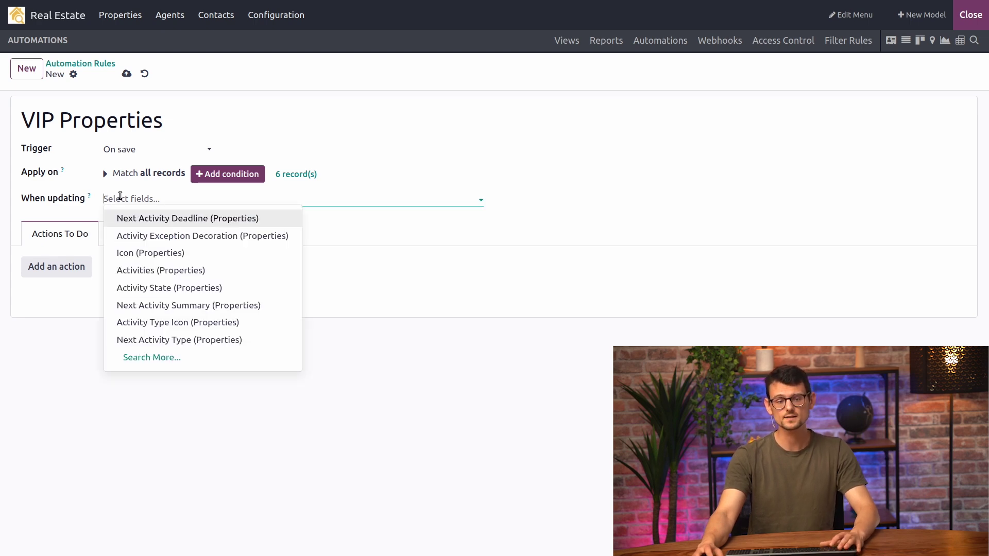
# Fire the rule on Value (Properties) changes and apply it only when Value >= 1000000
pyautogui.write('value')
pyautogui.press('Return')
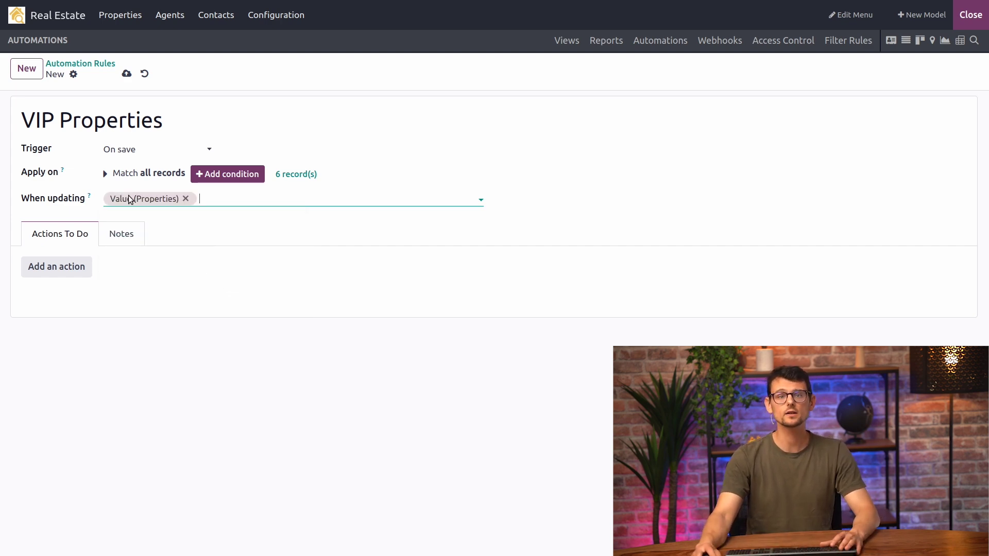
pyautogui.click(230, 174)
pyautogui.click(174, 198)
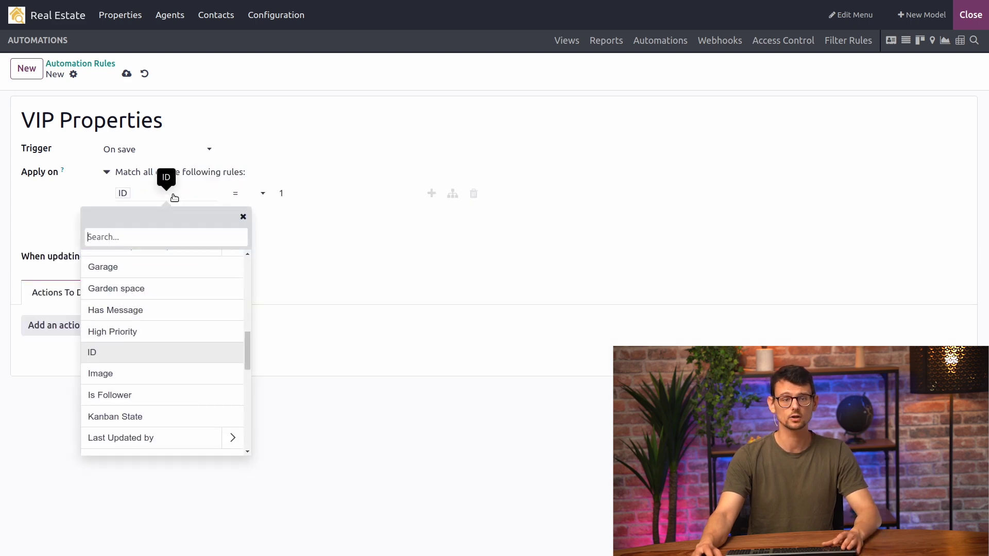
pyautogui.write('value')
pyautogui.press('Return')
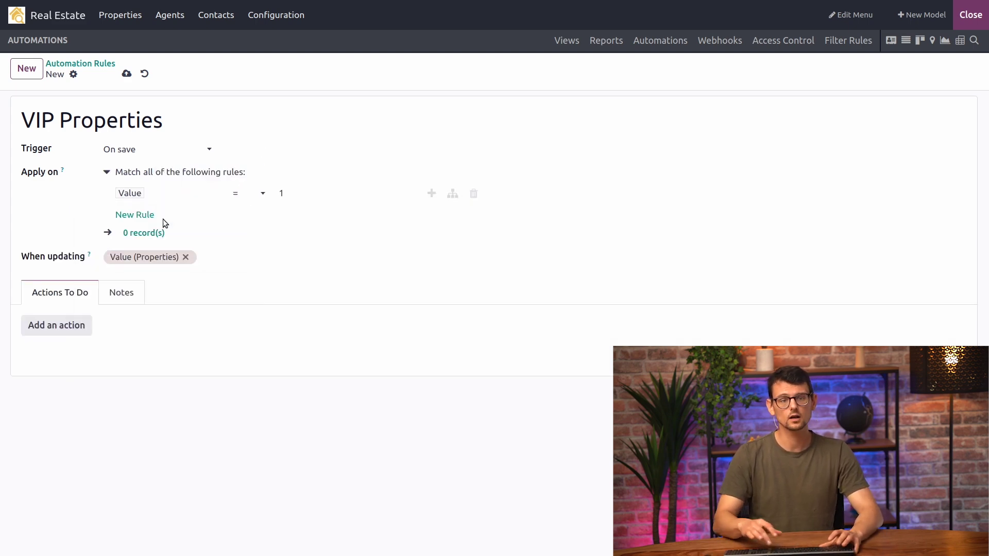
pyautogui.click(247, 193)
pyautogui.click(250, 242)
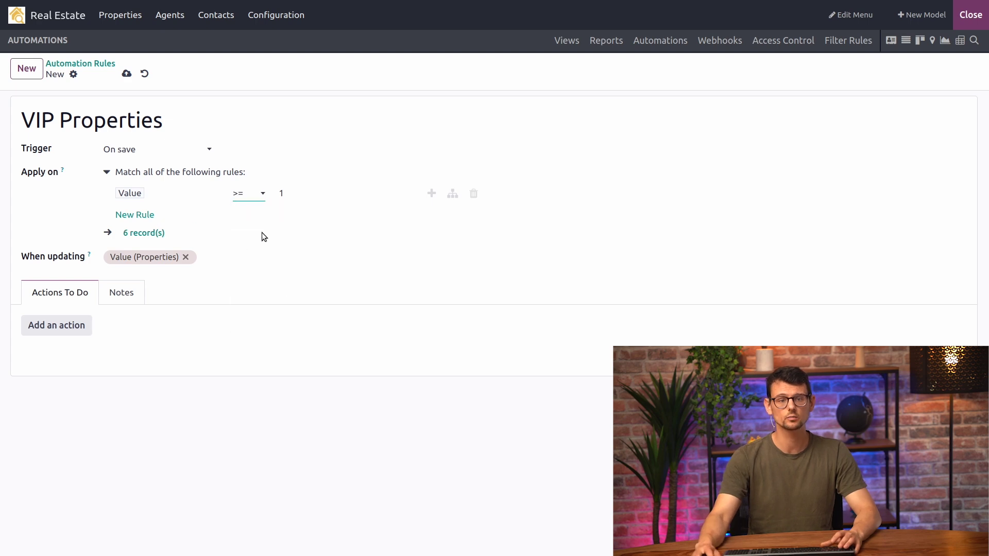
pyautogui.write('00')
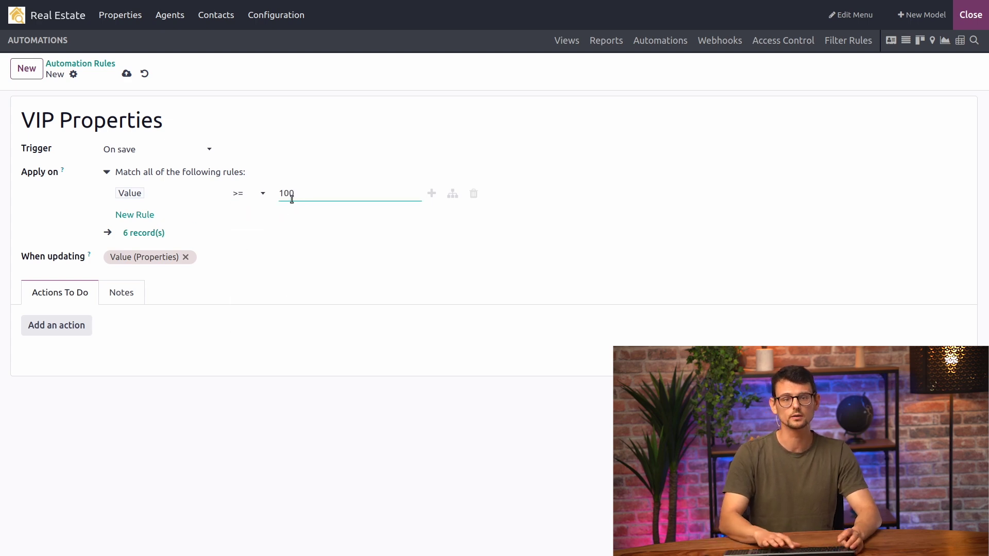
pyautogui.write('0000')
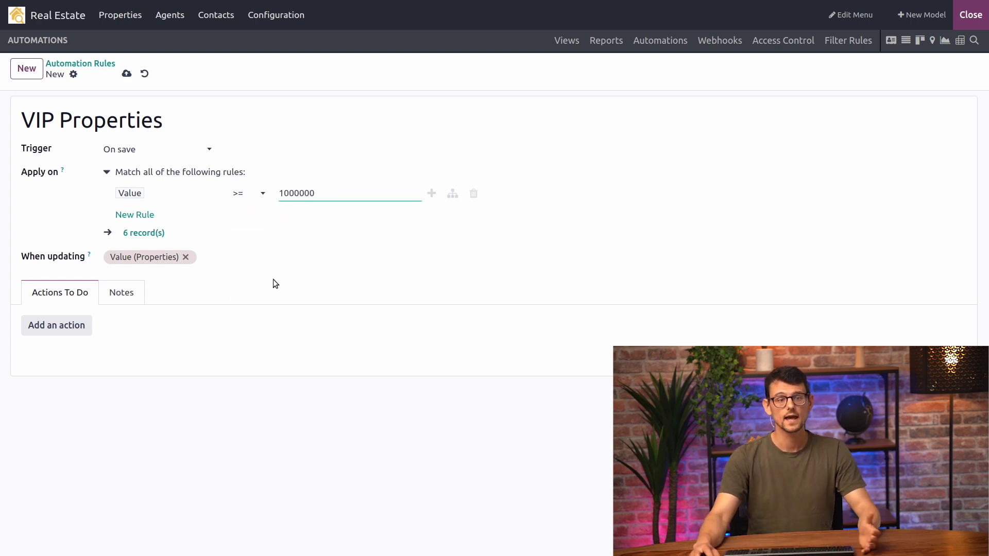
# Add an Update Record action that sets the Agent field to a chosen agent
pyautogui.click(67, 325)
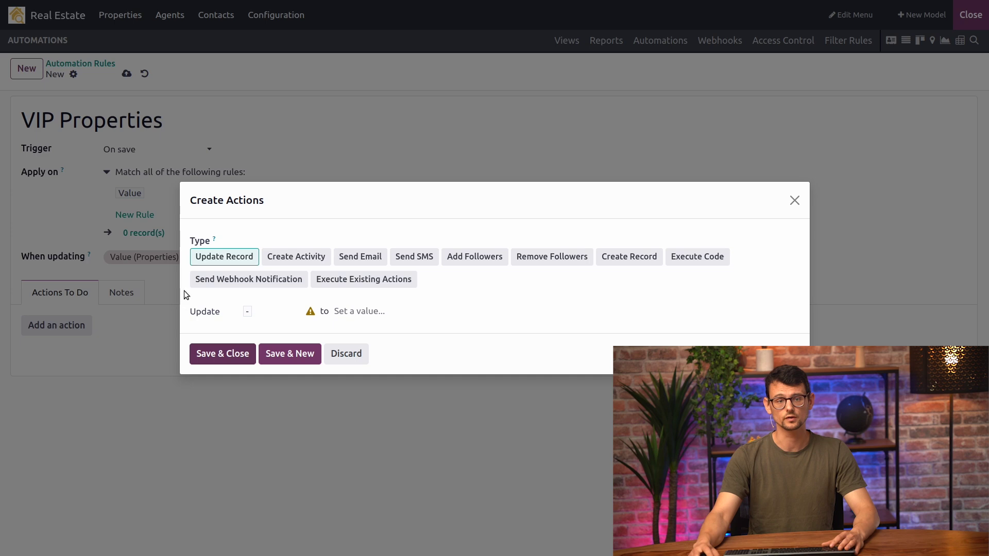
pyautogui.click(264, 312)
pyautogui.write('agen')
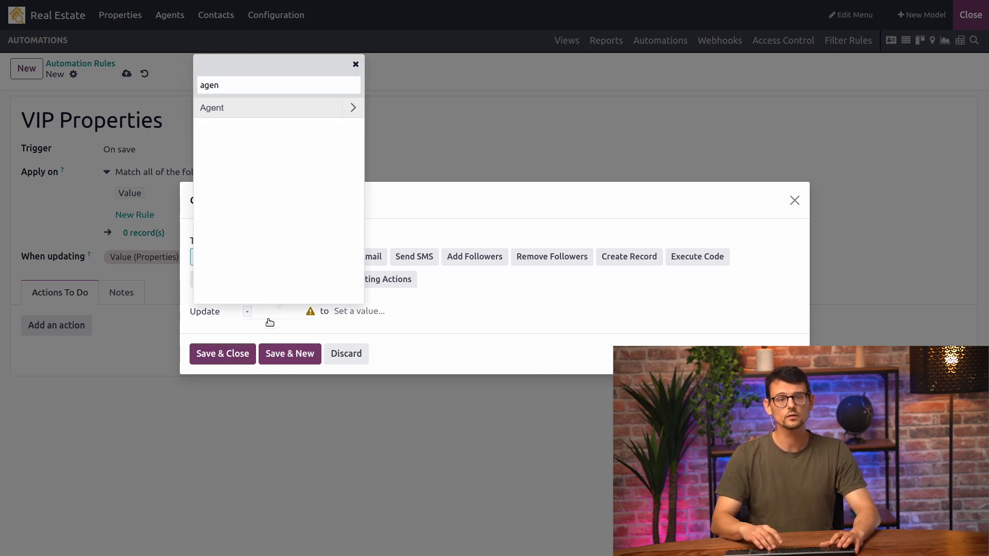
pyautogui.press('Return')
pyautogui.click(348, 313)
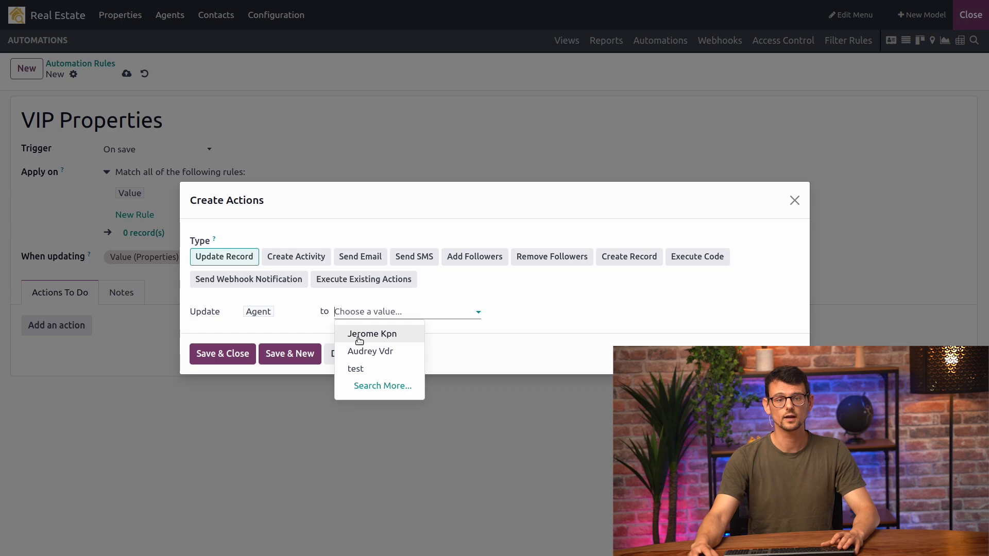
pyautogui.click(361, 336)
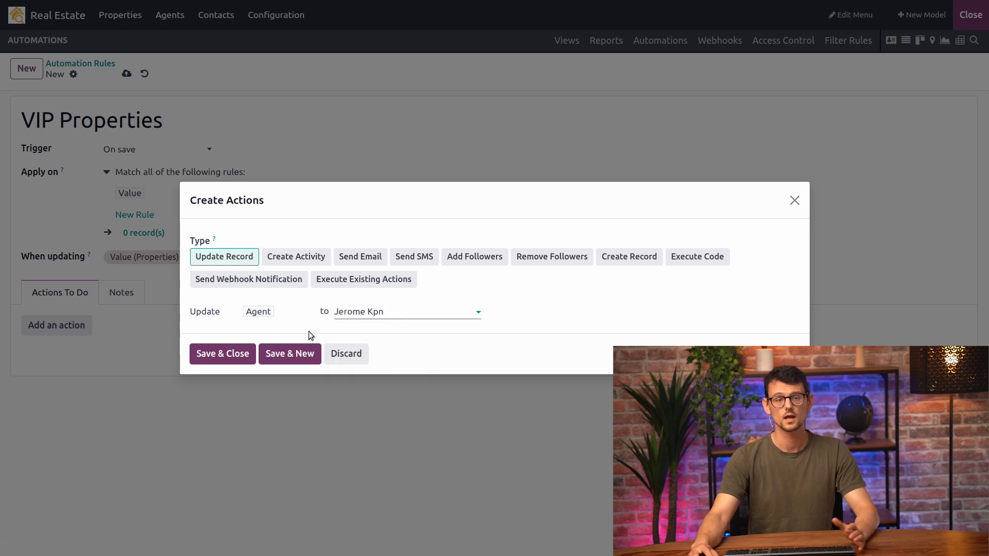
pyautogui.click(293, 355)
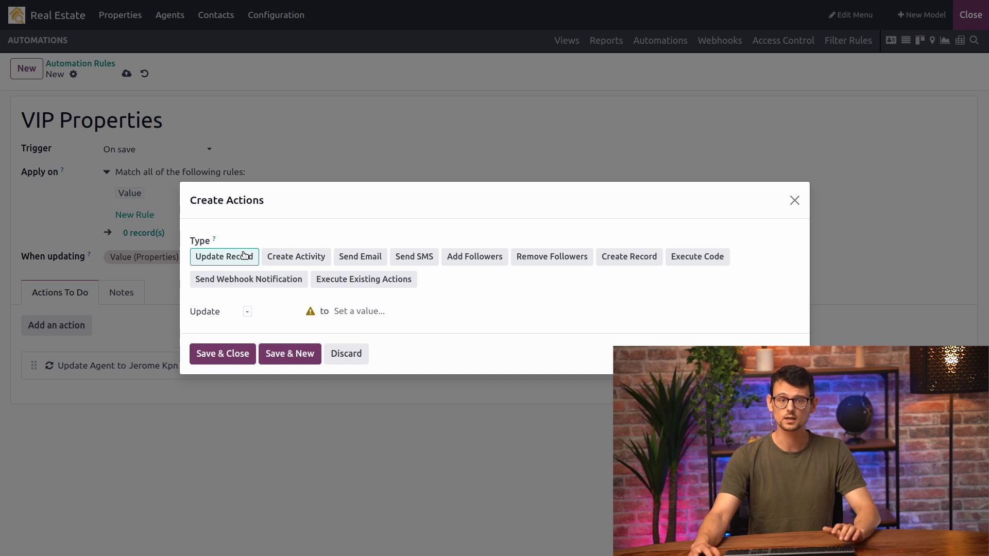
# Add a second action that adds the VIP tag to the Owner's Tags
pyautogui.click(269, 313)
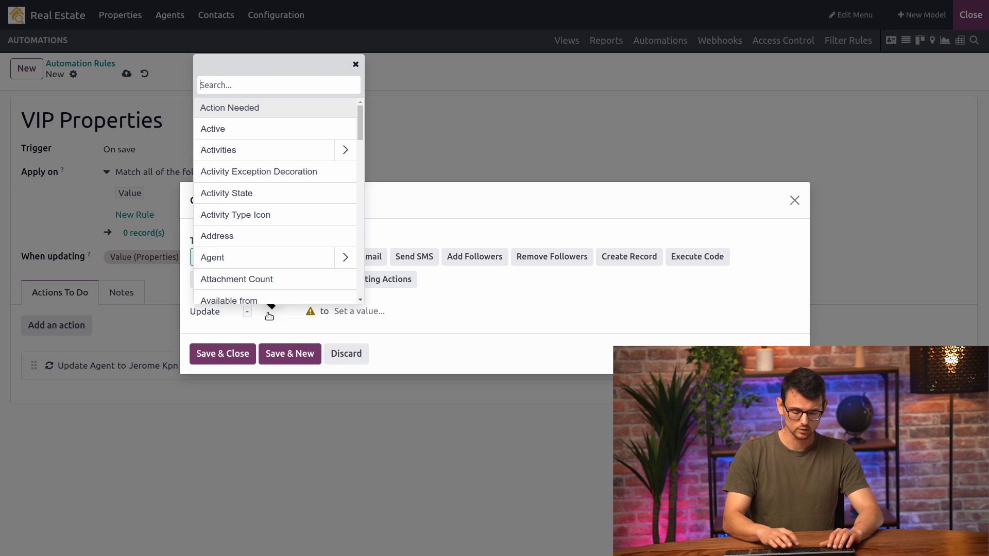
pyautogui.write('own')
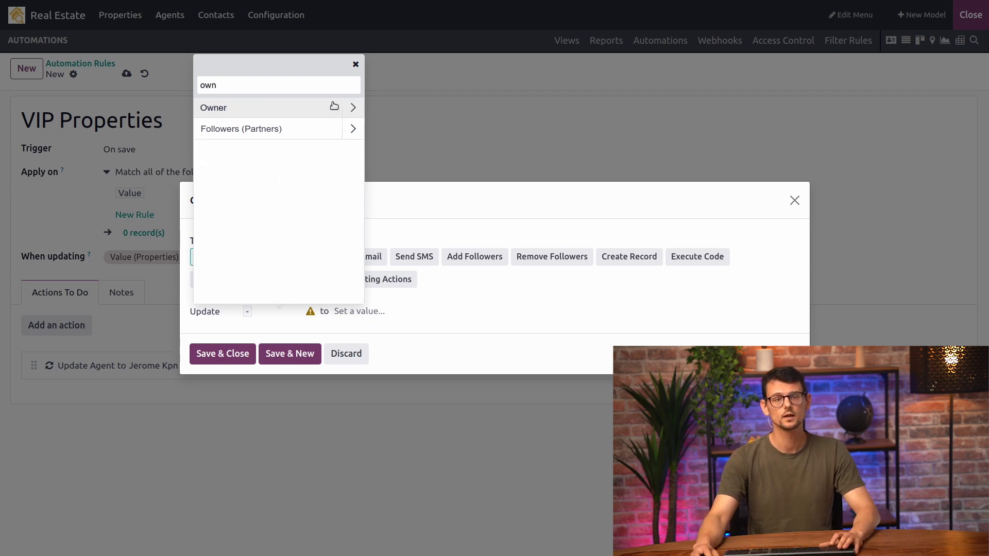
pyautogui.click(352, 109)
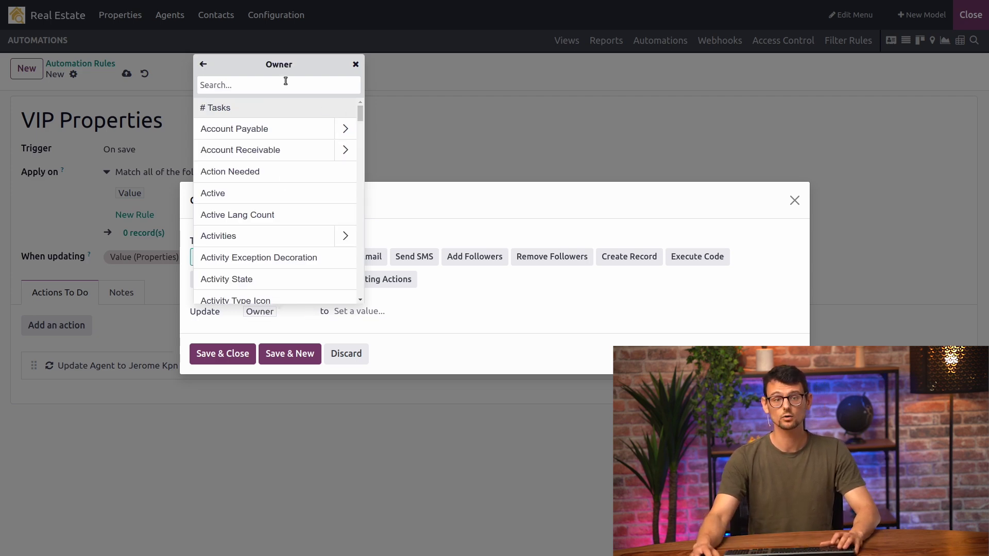
pyautogui.write('tag')
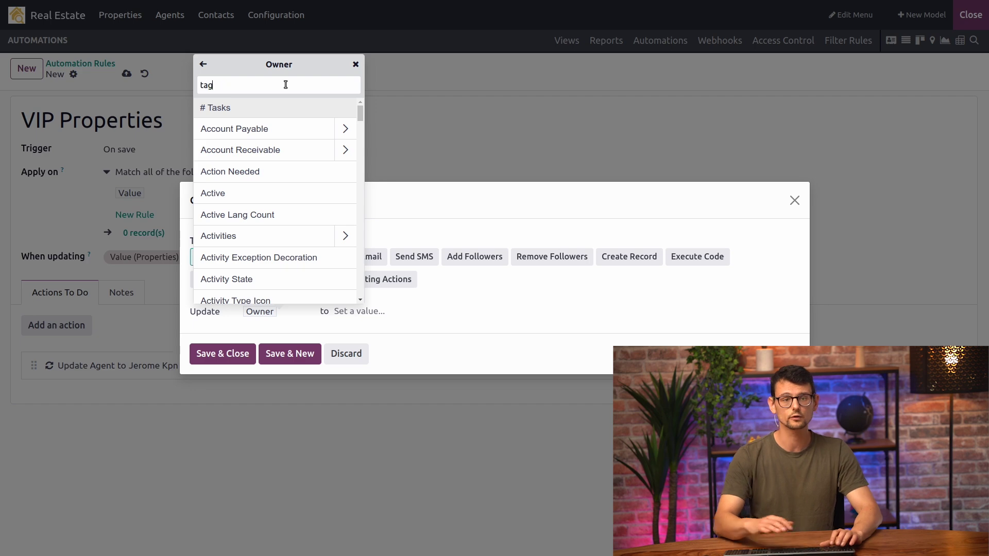
pyautogui.click(292, 109)
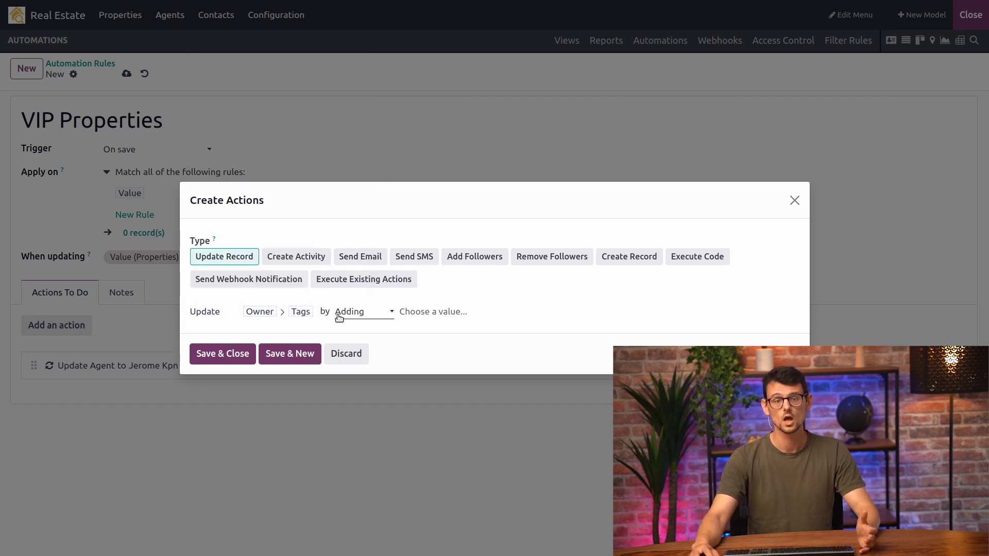
pyautogui.click(355, 315)
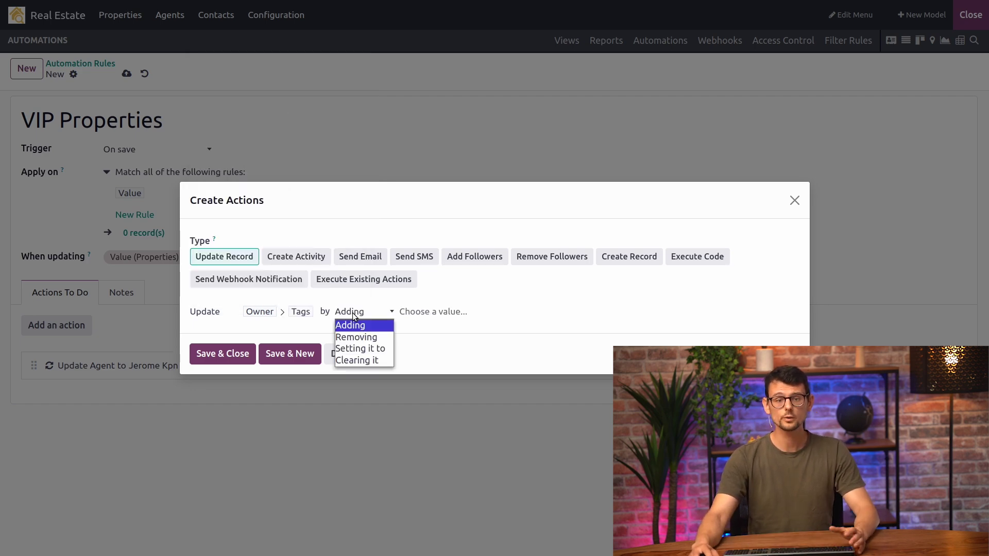
pyautogui.click(432, 313)
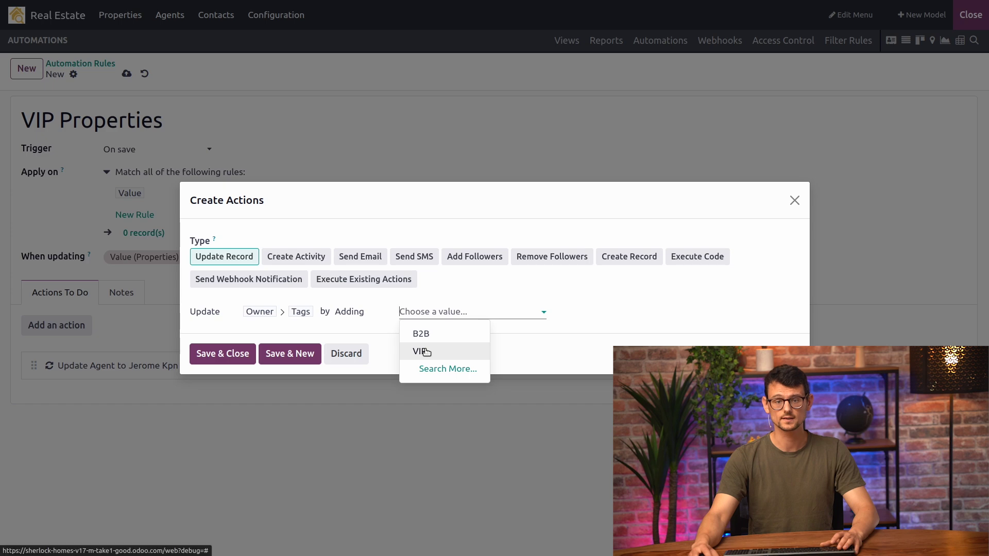
pyautogui.click(425, 352)
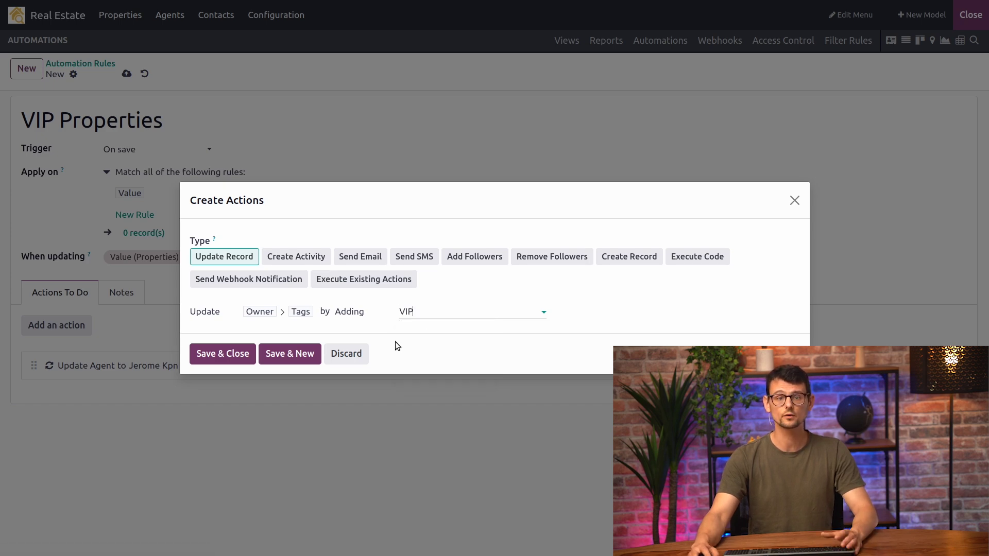
# Save the action and the VIP Properties rule, then exit Studio
pyautogui.click(243, 353)
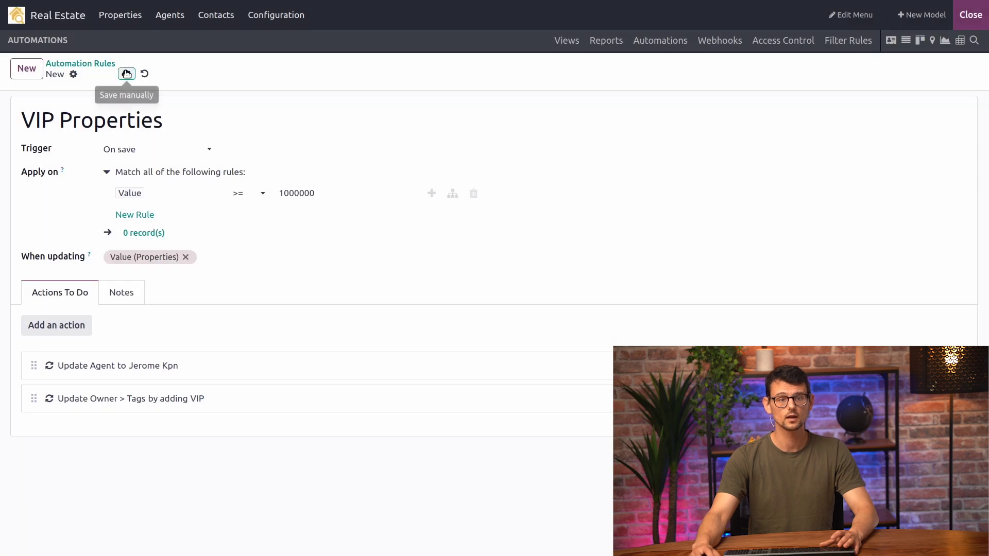
pyautogui.click(126, 73)
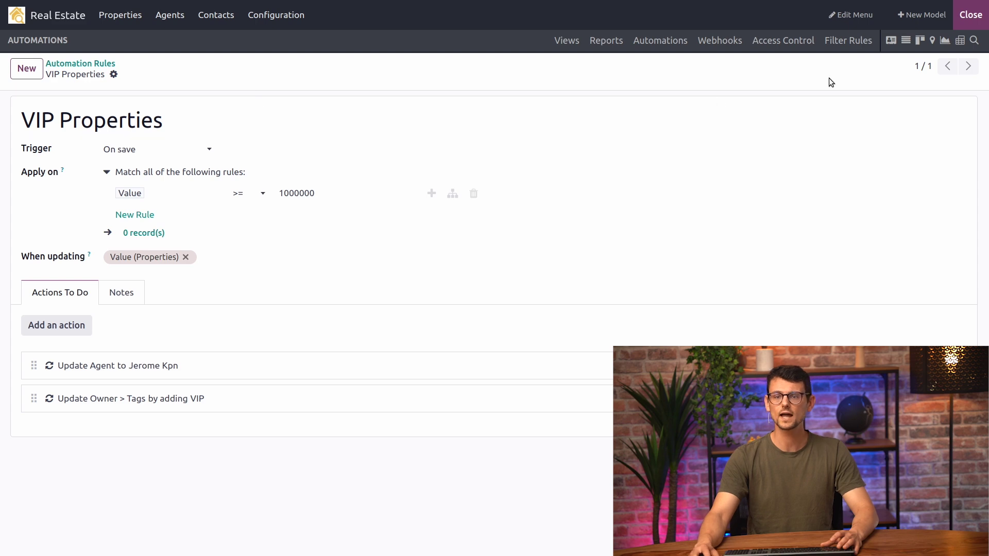
pyautogui.click(971, 17)
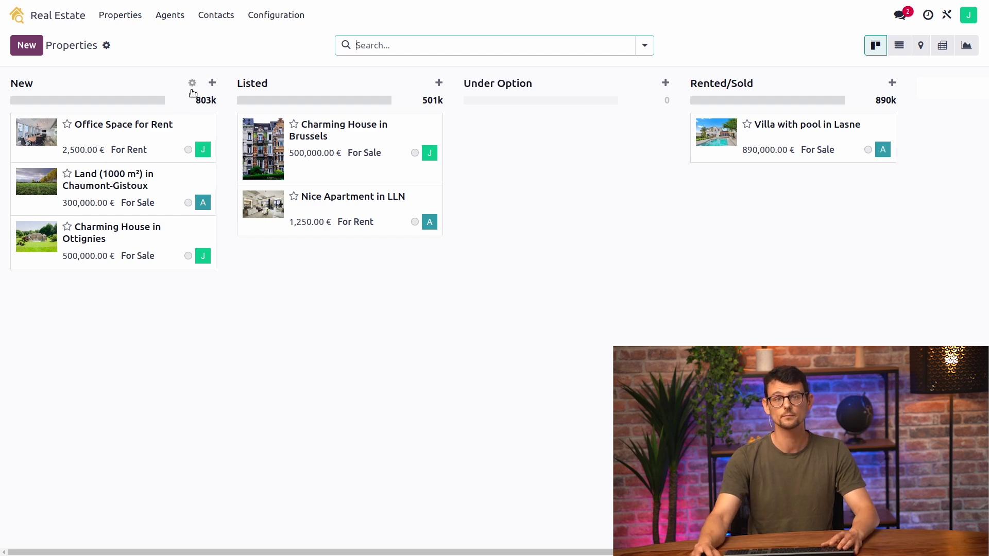
# From the New column's automations, create a rule triggered when the stage is set to New
pyautogui.click(192, 84)
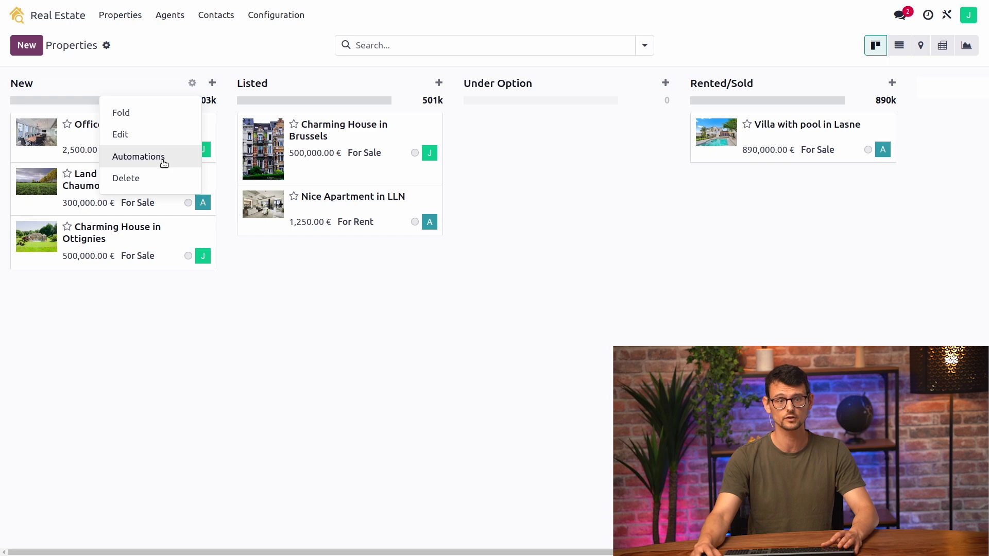
pyautogui.click(158, 161)
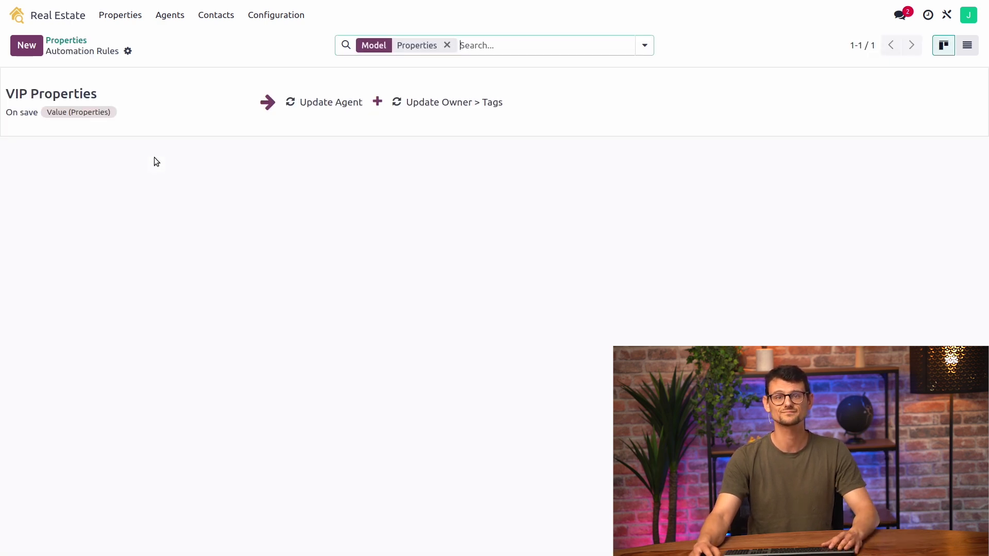
pyautogui.click(26, 46)
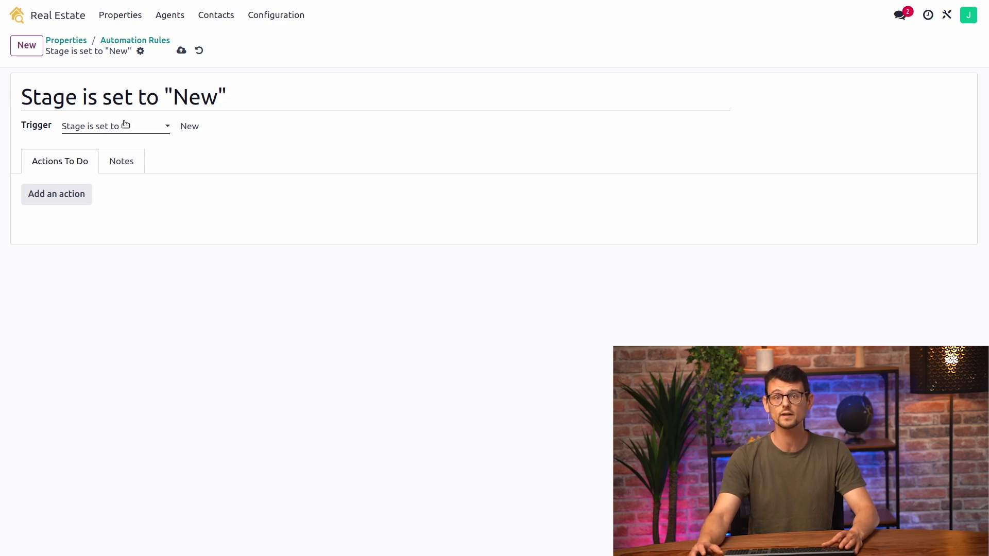
pyautogui.click(66, 202)
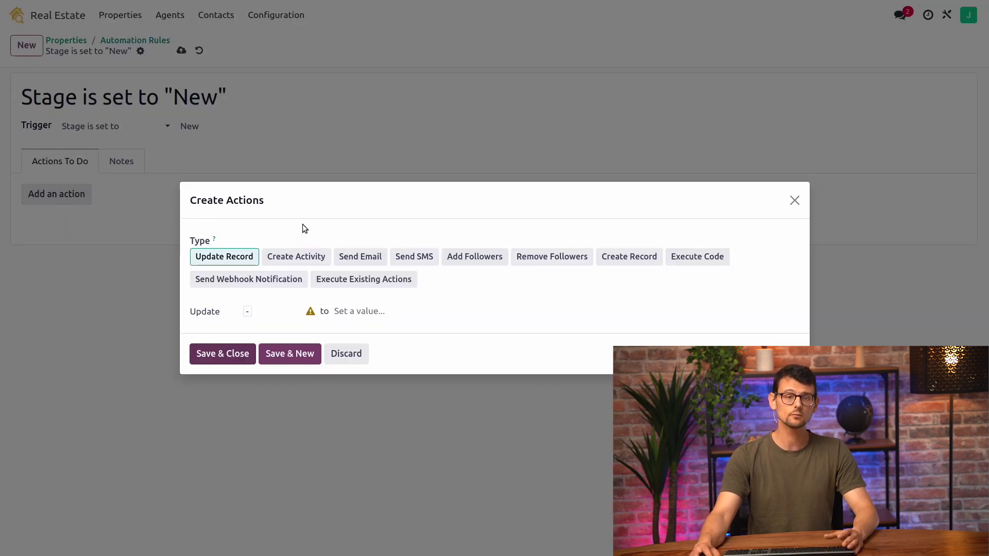
# Make the action create a 'Publish Listing' To-Do due in 3 days for the record's user field
pyautogui.click(310, 257)
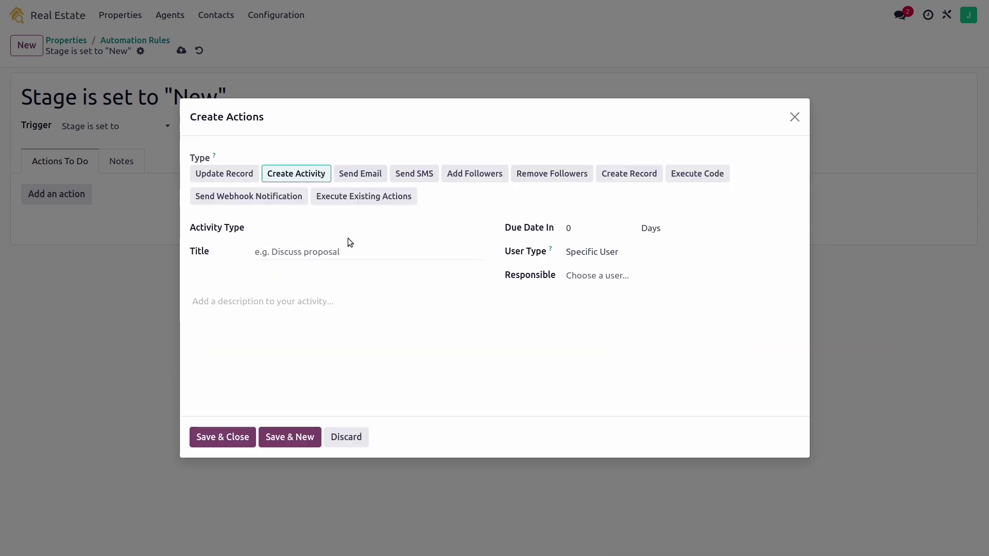
pyautogui.click(312, 231)
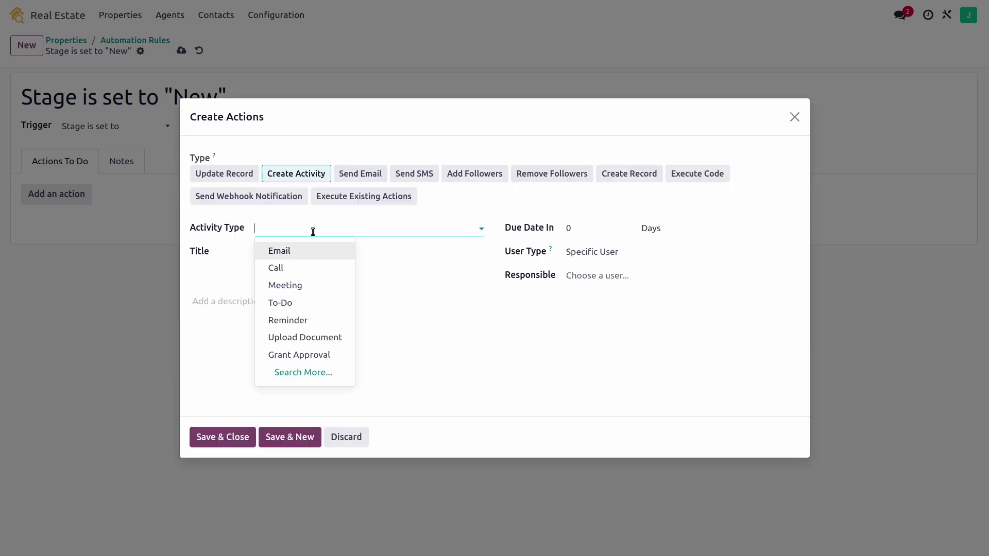
pyautogui.click(310, 301)
pyautogui.click(576, 229)
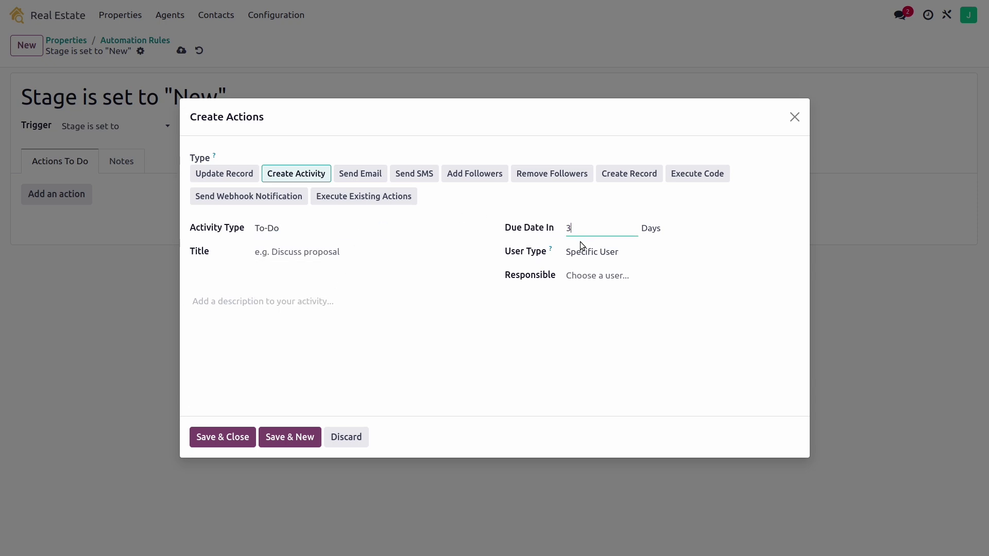
pyautogui.write('3')
pyautogui.click(405, 247)
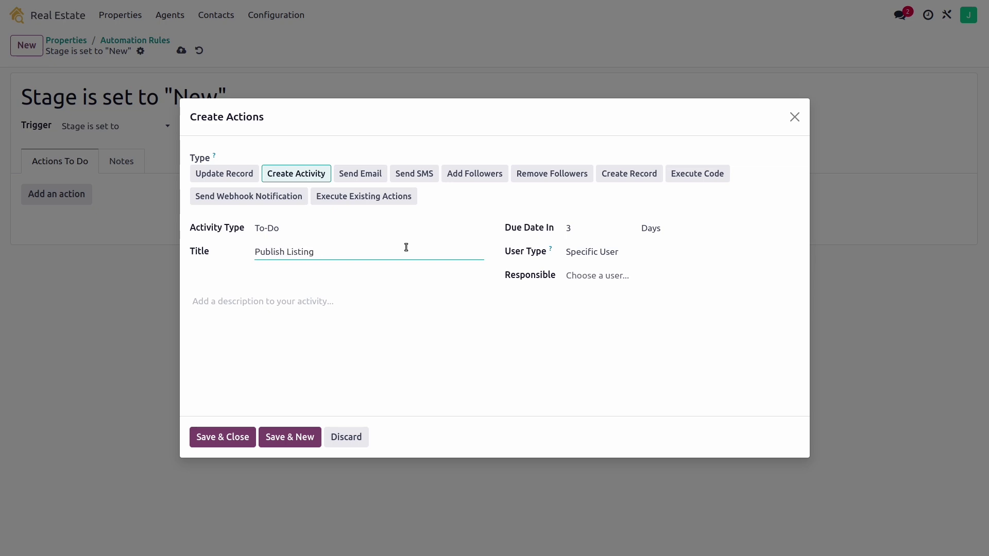
pyautogui.click(587, 252)
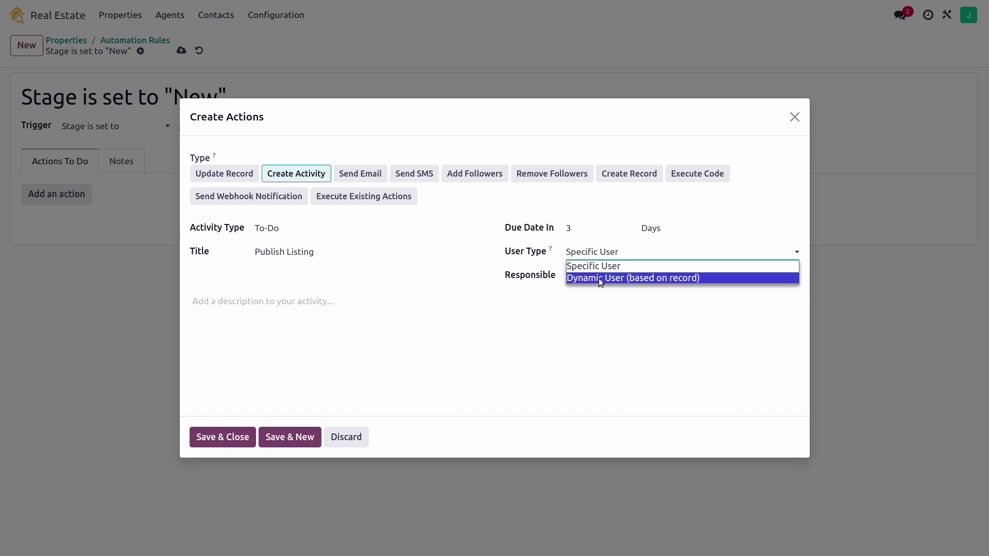
pyautogui.click(618, 278)
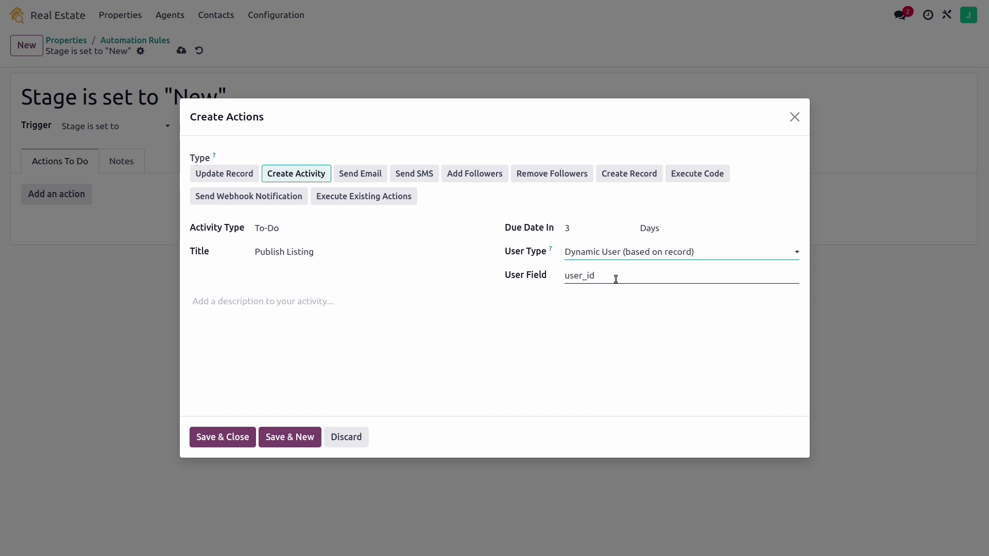
pyautogui.click(568, 276)
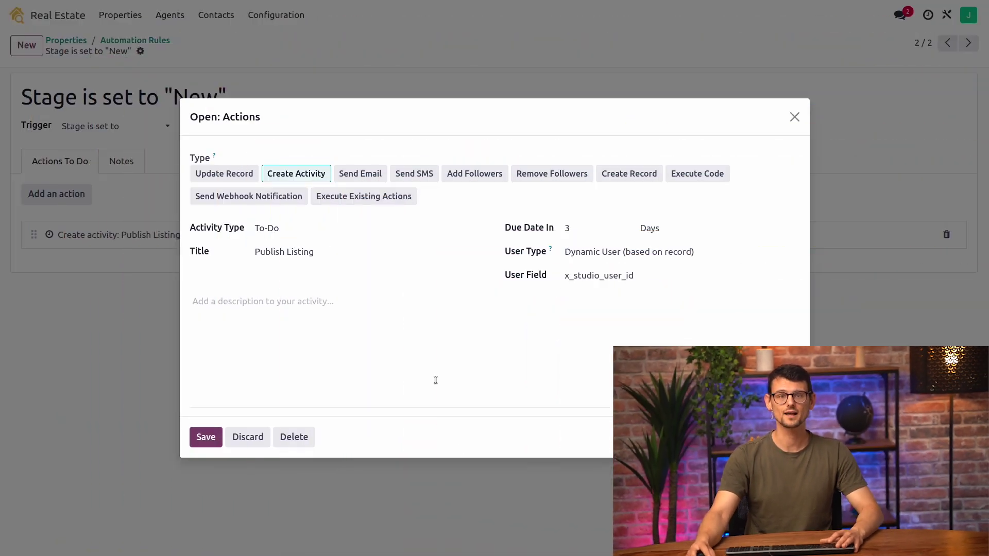
# Save the activity action and start a new property record
pyautogui.click(204, 437)
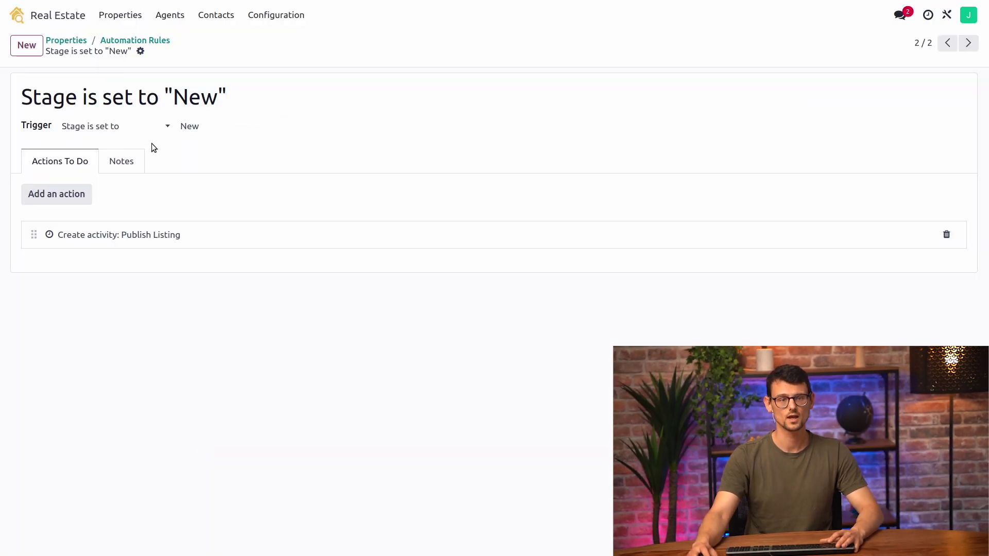
pyautogui.click(109, 15)
pyautogui.click(27, 45)
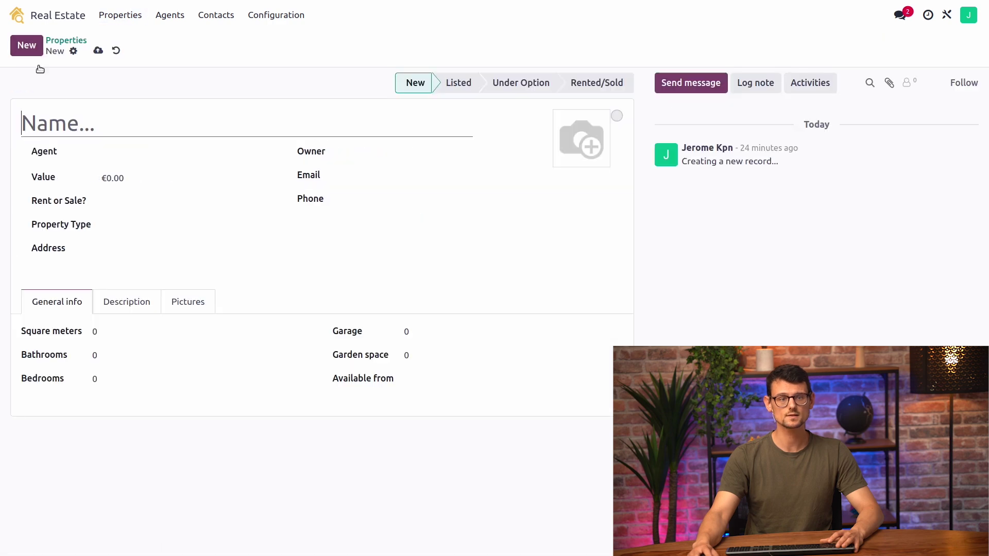
# Enter 'Art Deco House in Brussels', value €1,300,000, an owner, For Sale, and type House
pyautogui.write('Art ')
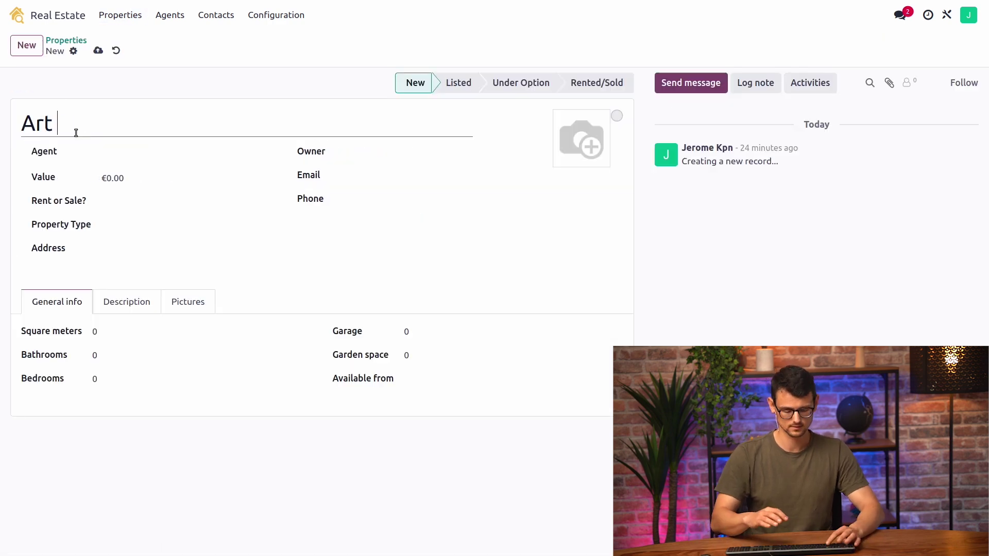
pyautogui.write('Deco House ')
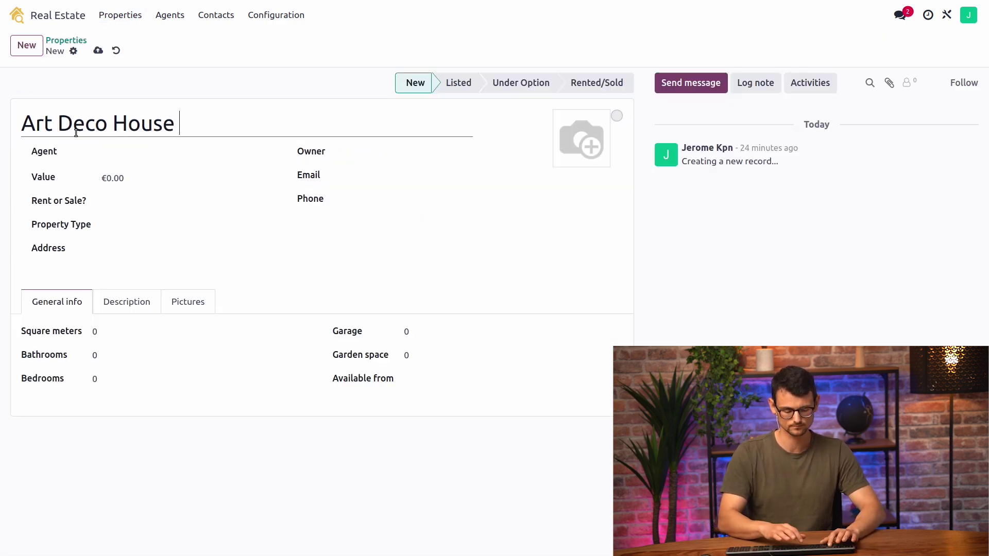
pyautogui.write('in Brussels')
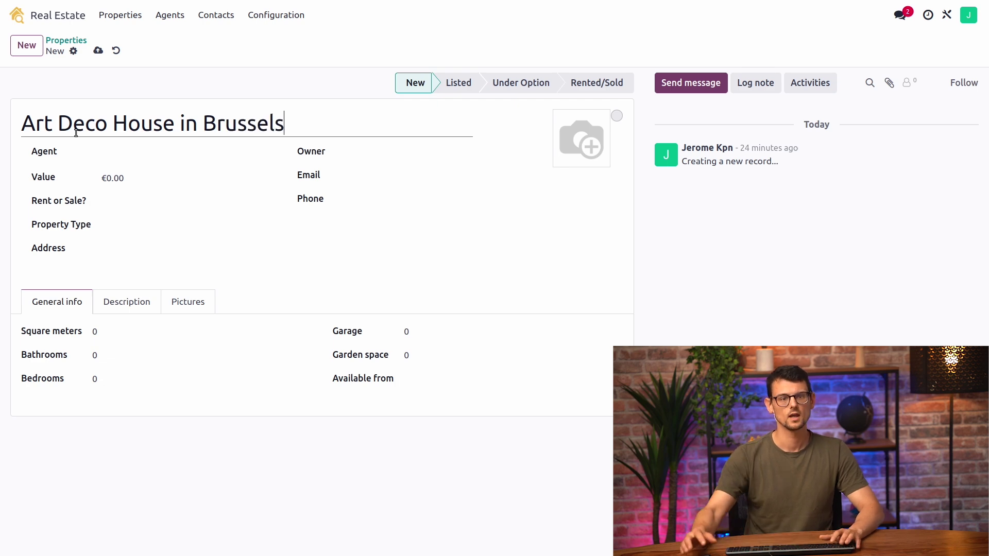
pyautogui.click(127, 183)
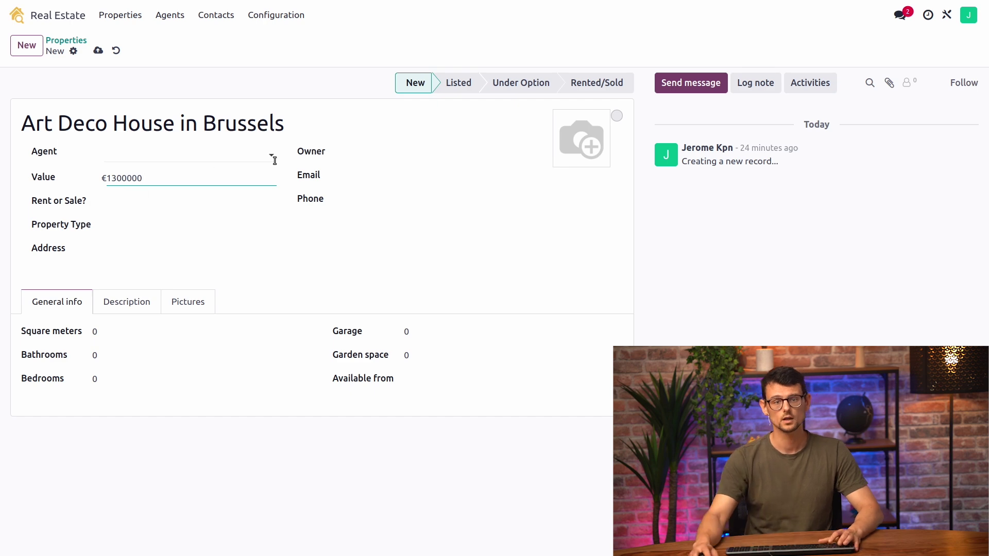
pyautogui.click(379, 153)
pyautogui.click(379, 173)
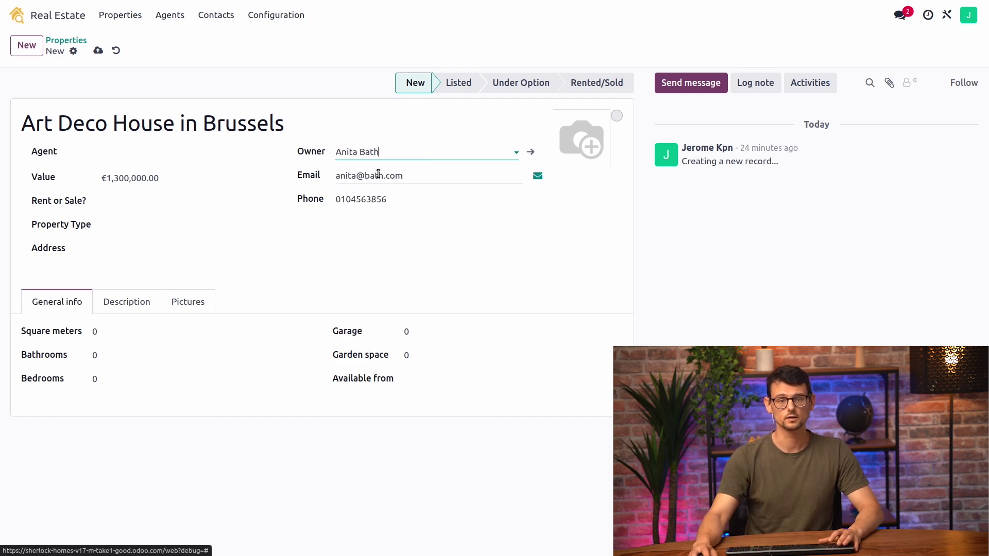
pyautogui.click(136, 209)
pyautogui.click(138, 236)
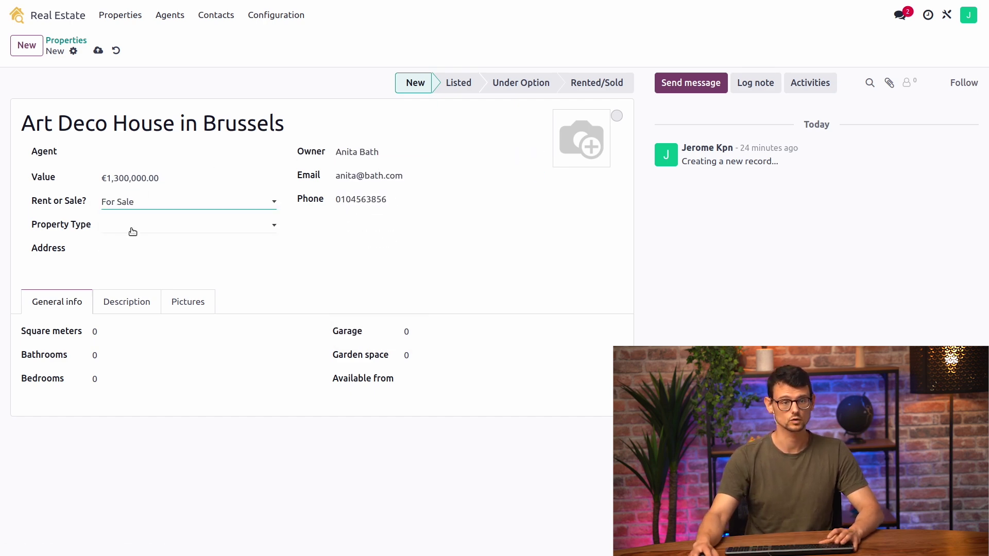
pyautogui.click(130, 229)
pyautogui.click(133, 250)
pyautogui.click(132, 251)
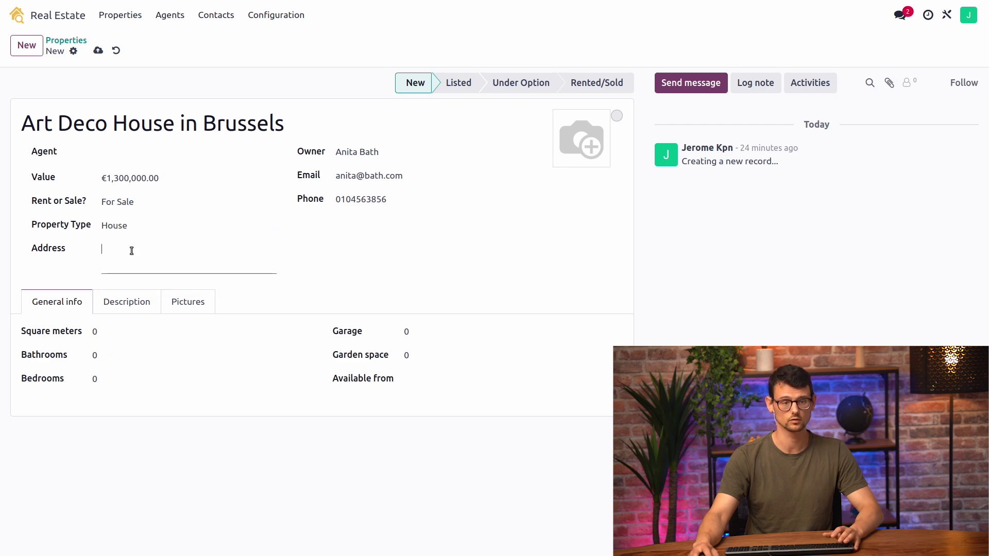
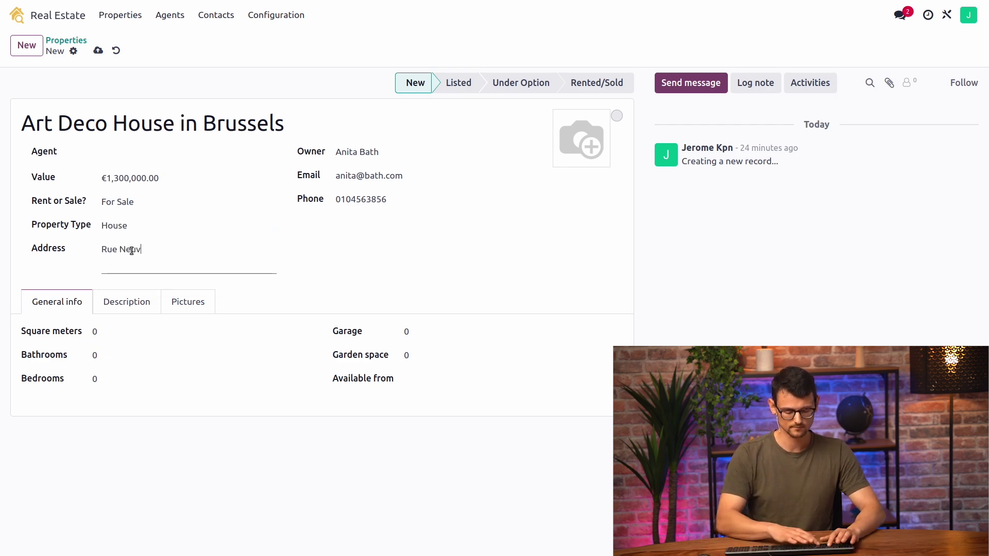
pyautogui.press('Return')
pyautogui.write('1')
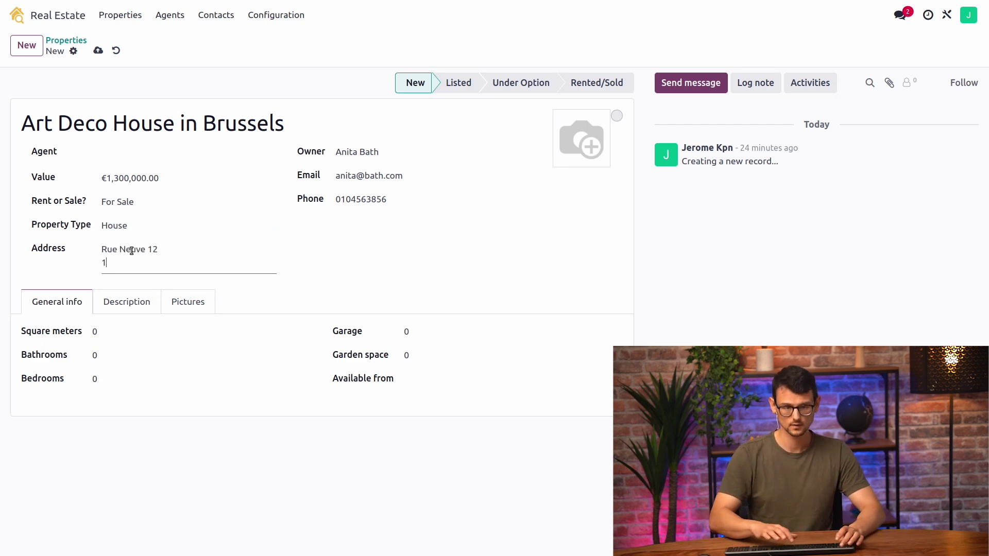
pyautogui.write('000 Brussels')
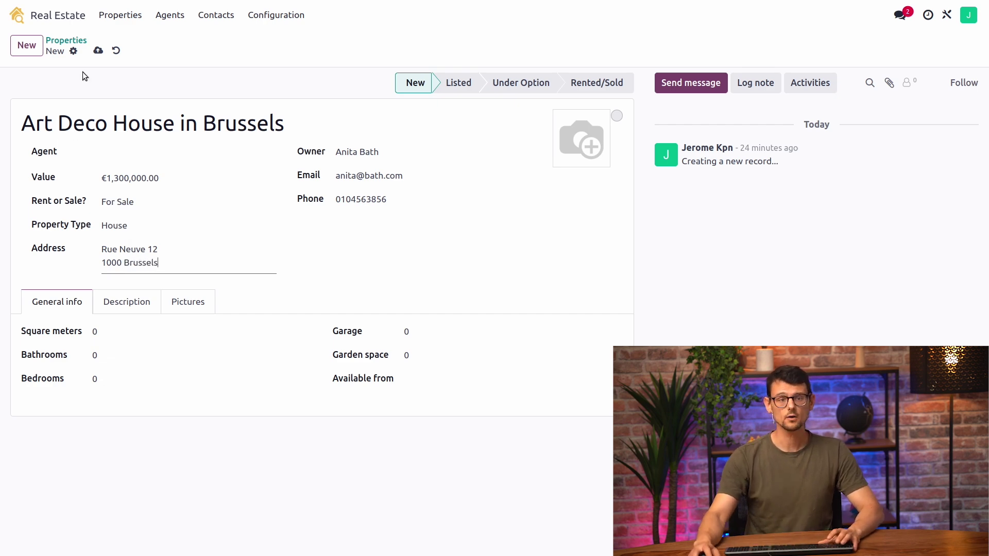
pyautogui.click(97, 50)
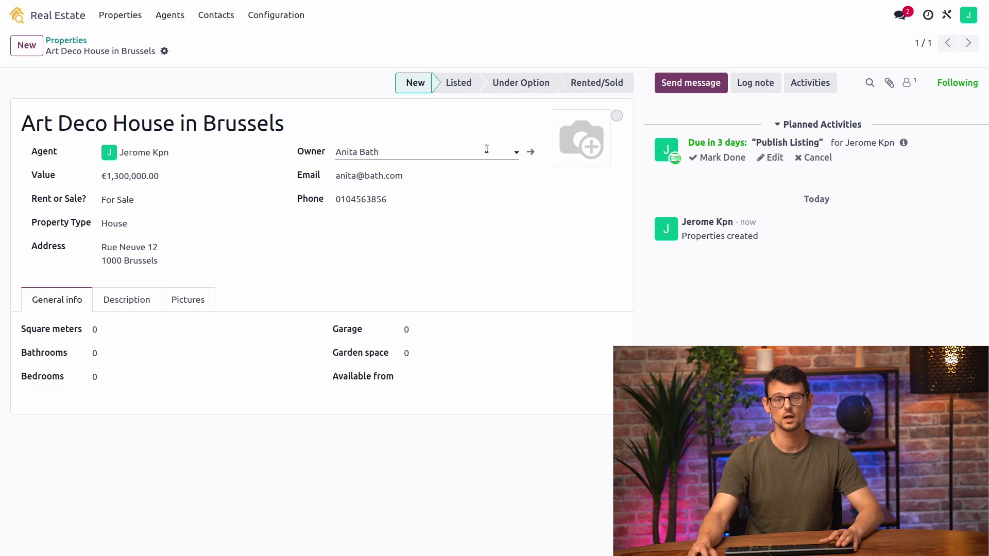
# Open the property owner's contact to confirm the VIP tag was applied
pyautogui.click(530, 153)
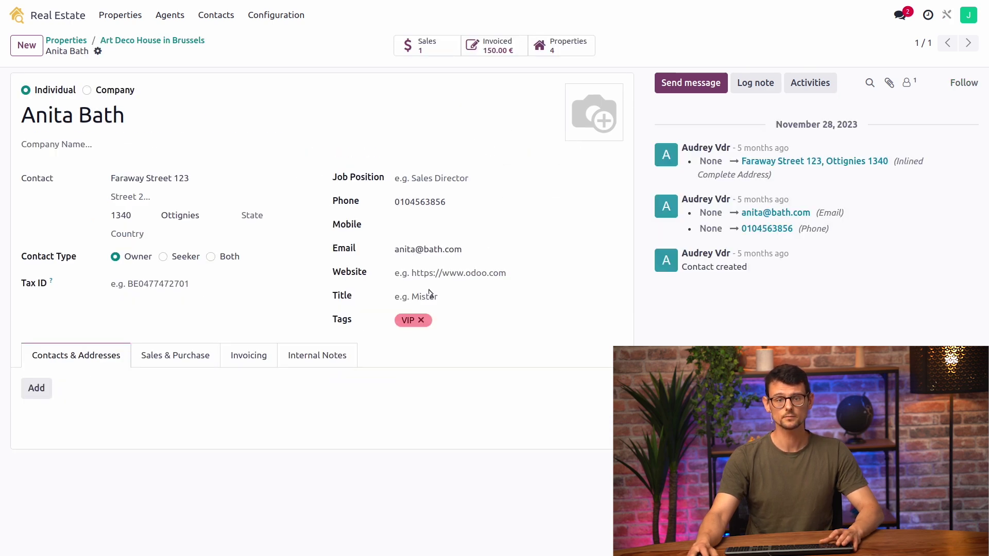